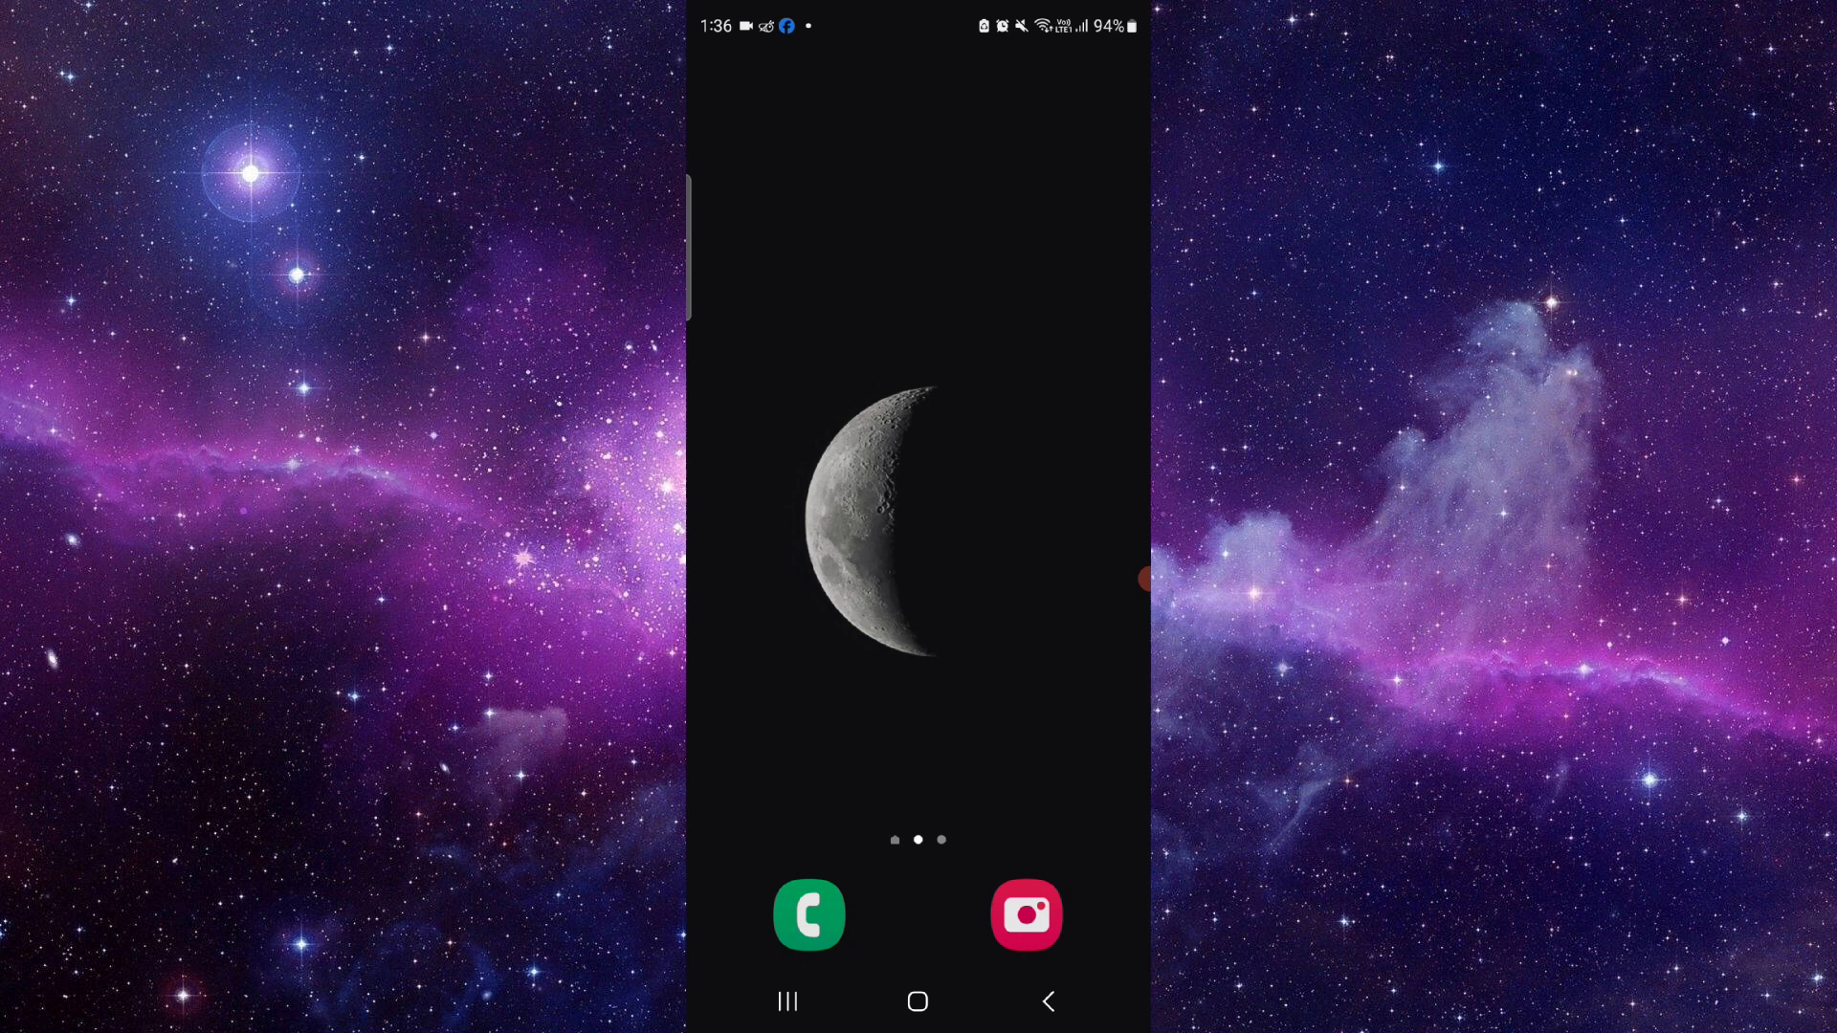
Search Google for '53' via the number keyboard and pick the '53 bank' suggestion.
left_click_drag(748, 516, 1091, 516)
left_click(862, 441)
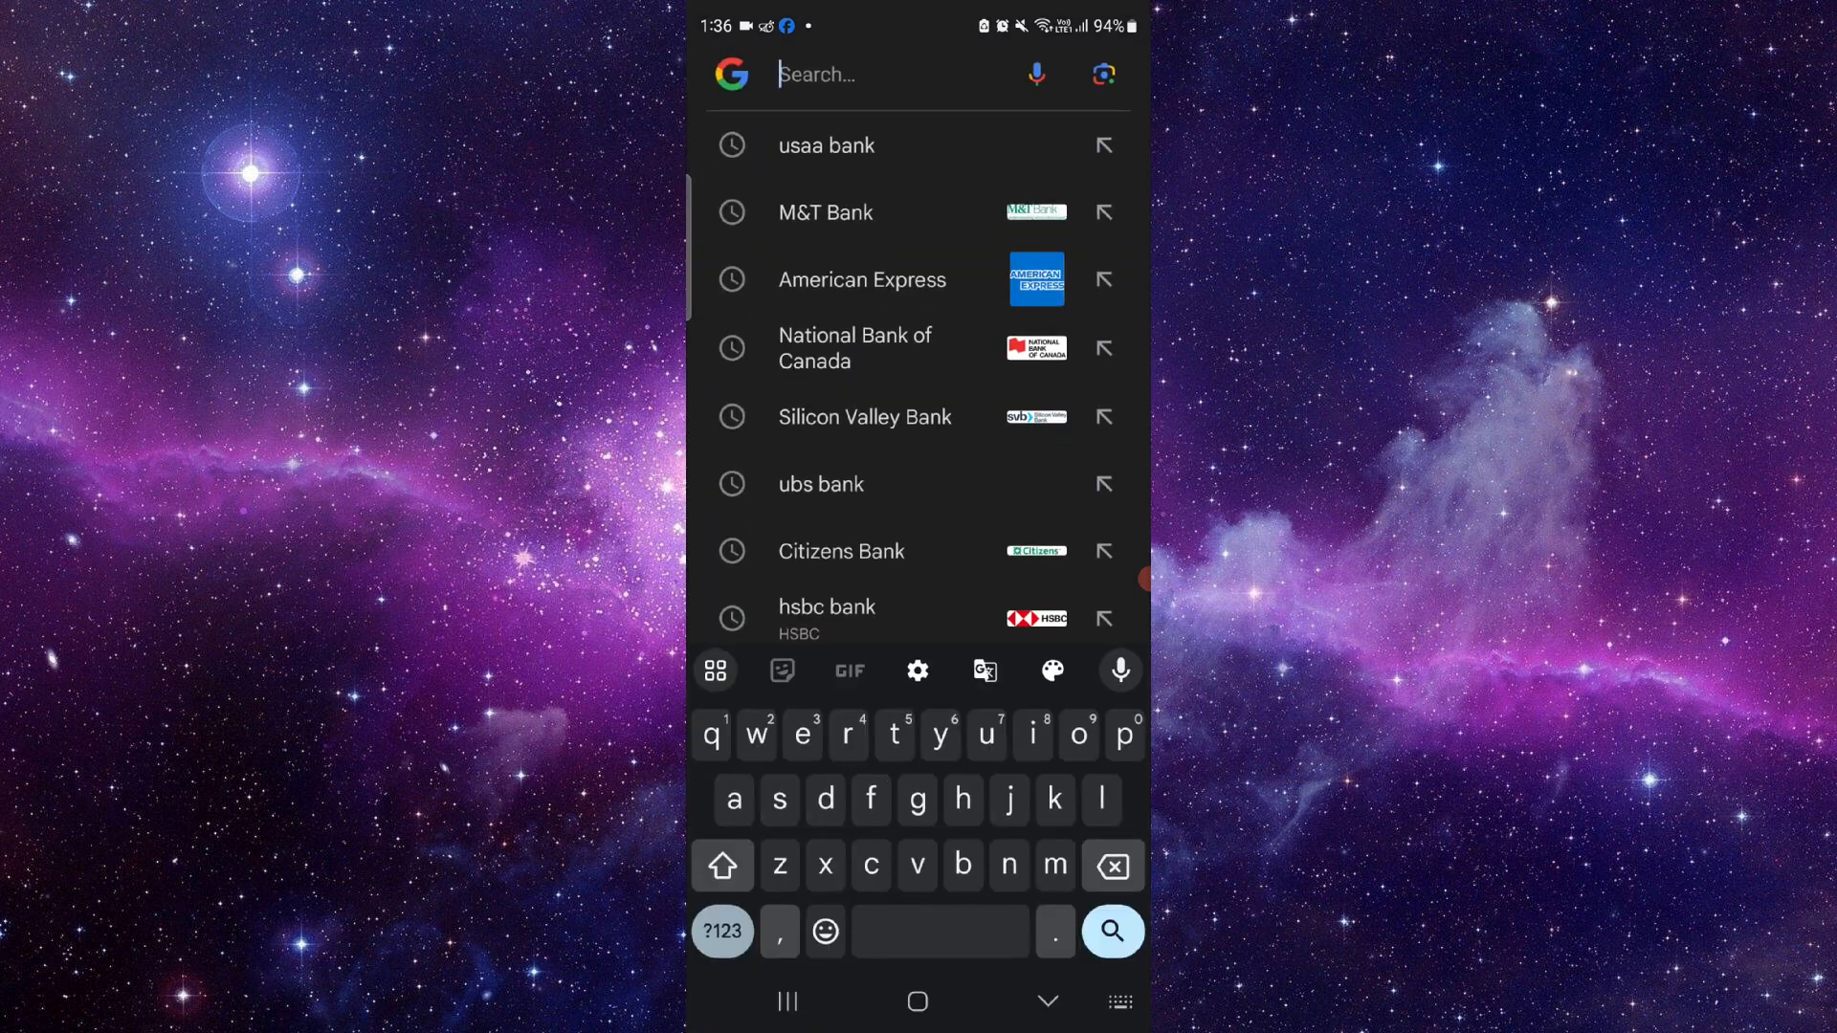
left_click(722, 930)
left_click(894, 736)
type("5")
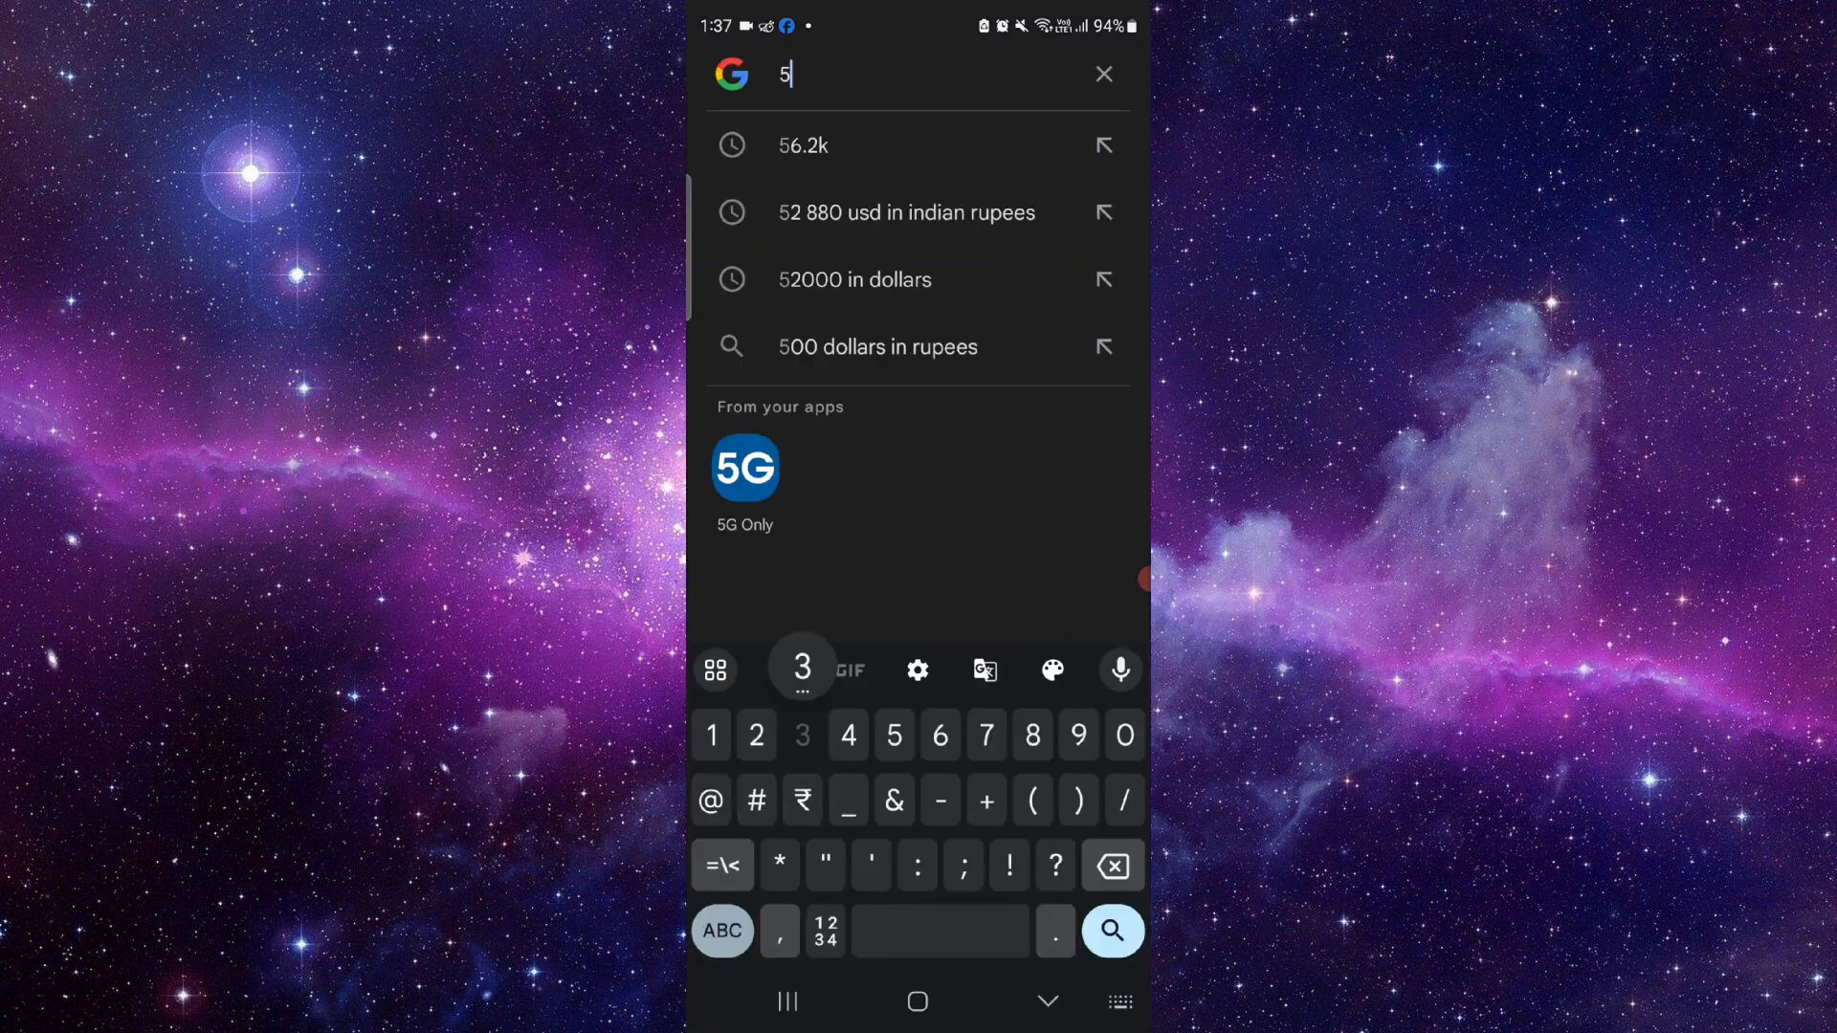
left_click(802, 735)
left_click(848, 316)
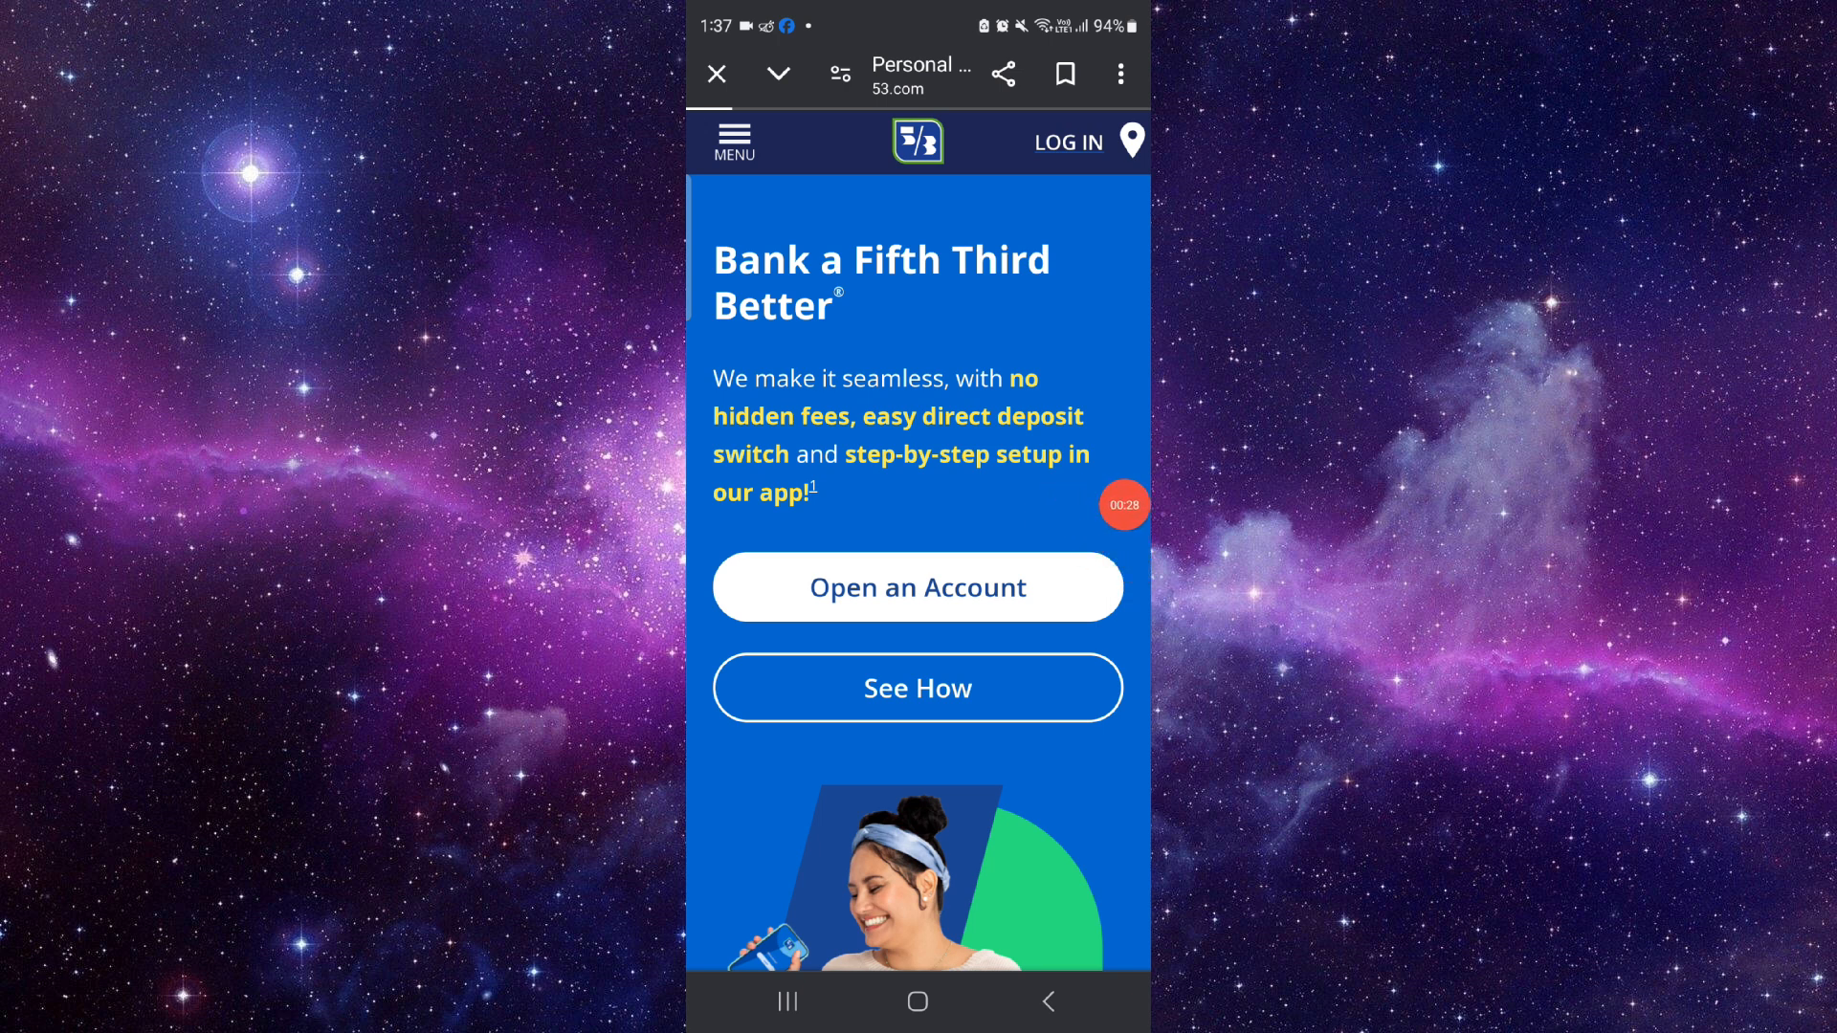
Clear all apps from Recents and swipe to the empty moon-wallpaper home page.
left_click(787, 1002)
left_click_drag(918, 574, 918, 87)
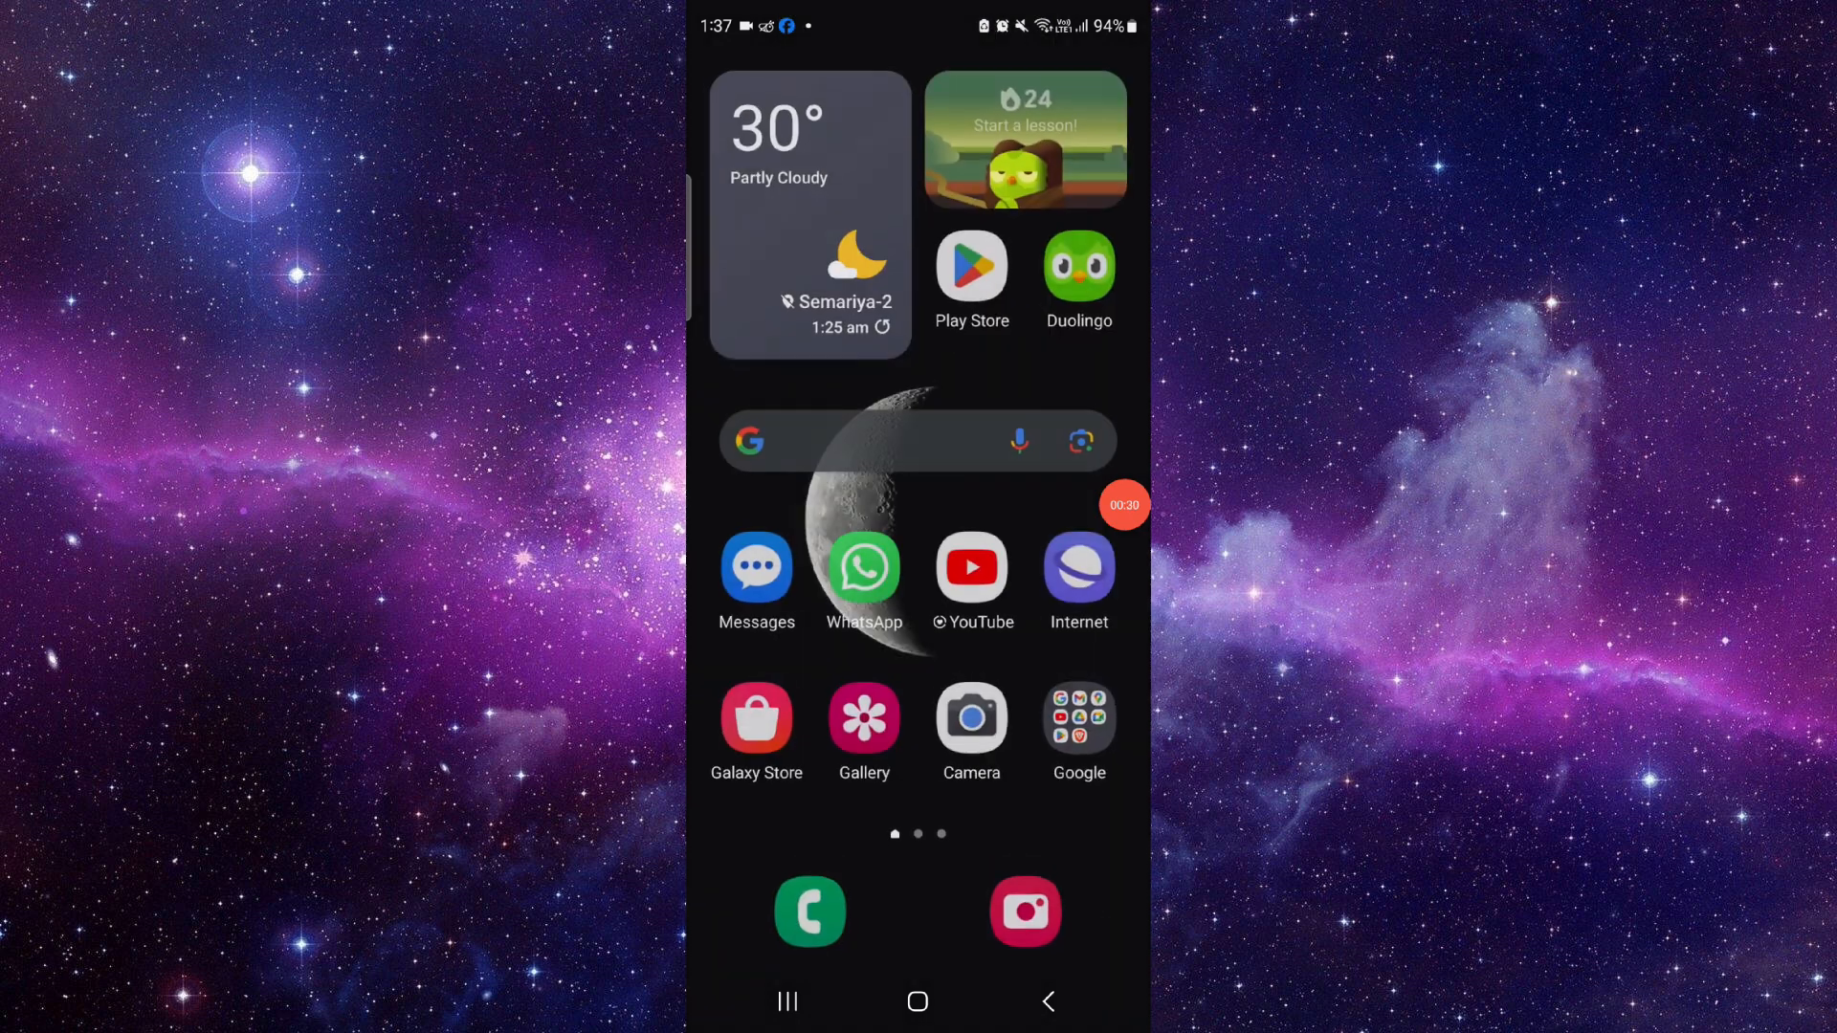
left_click_drag(1062, 574, 747, 574)
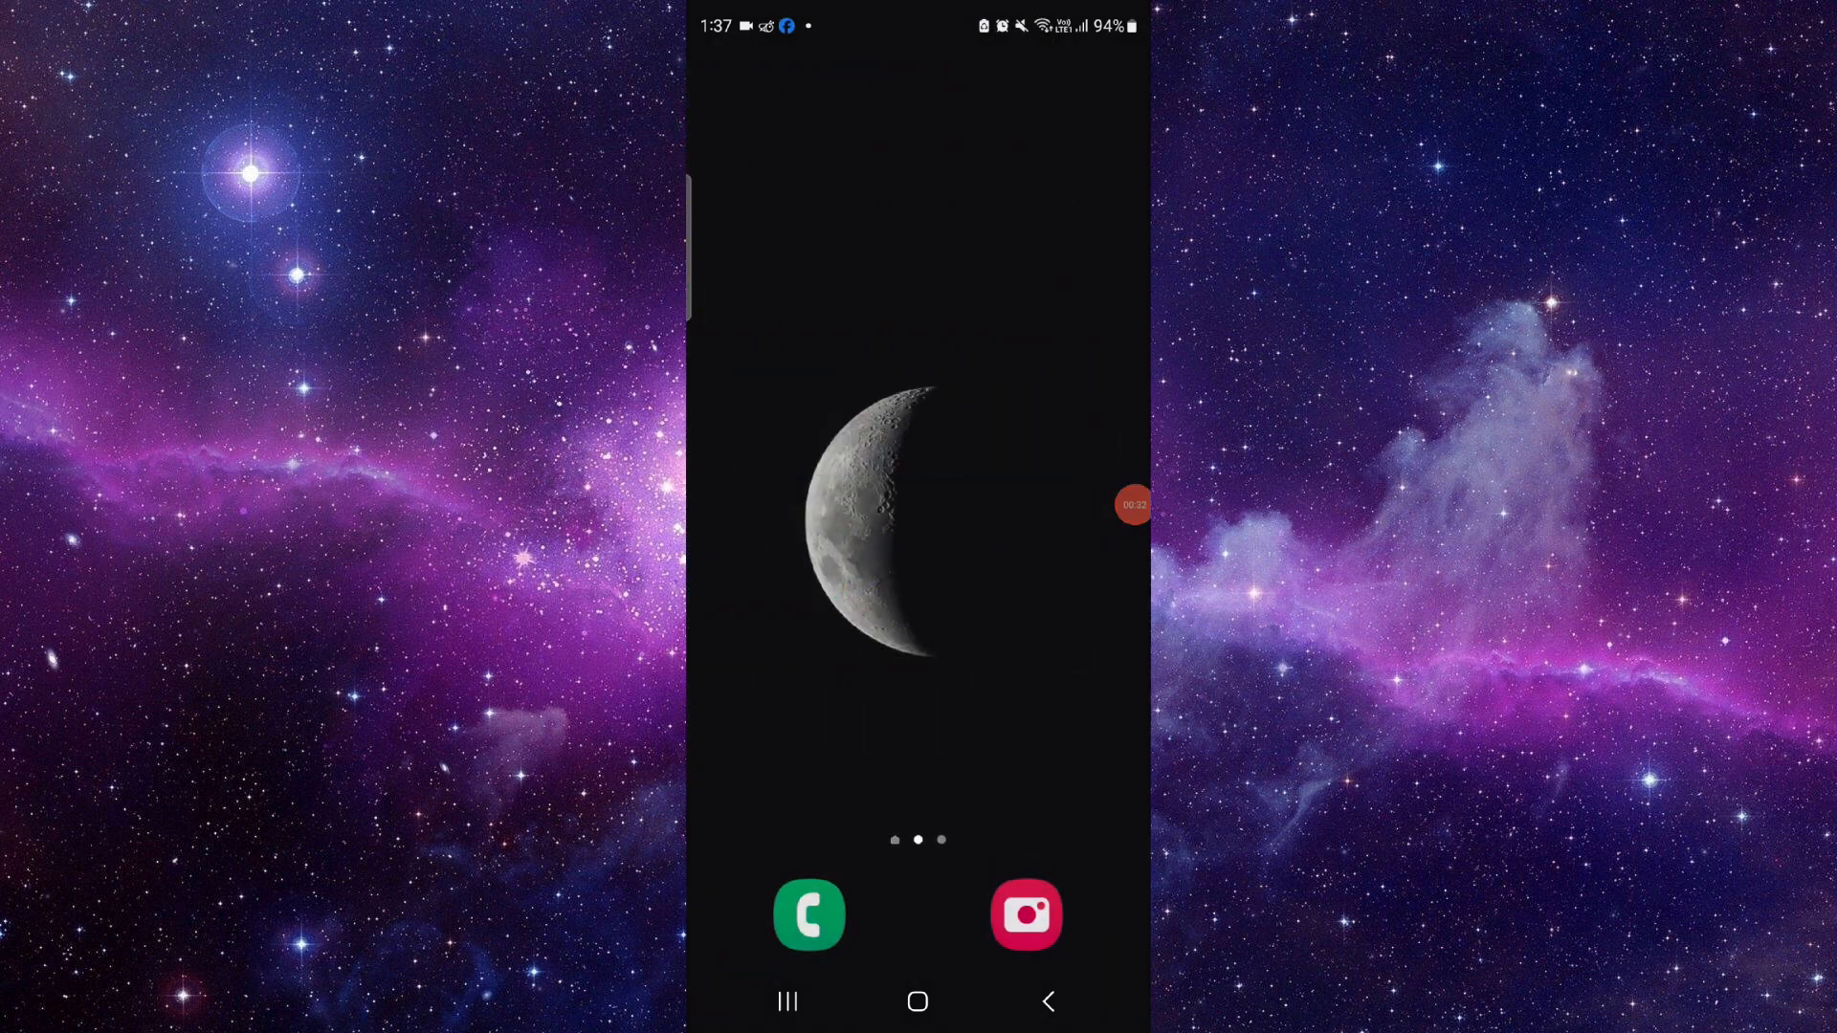